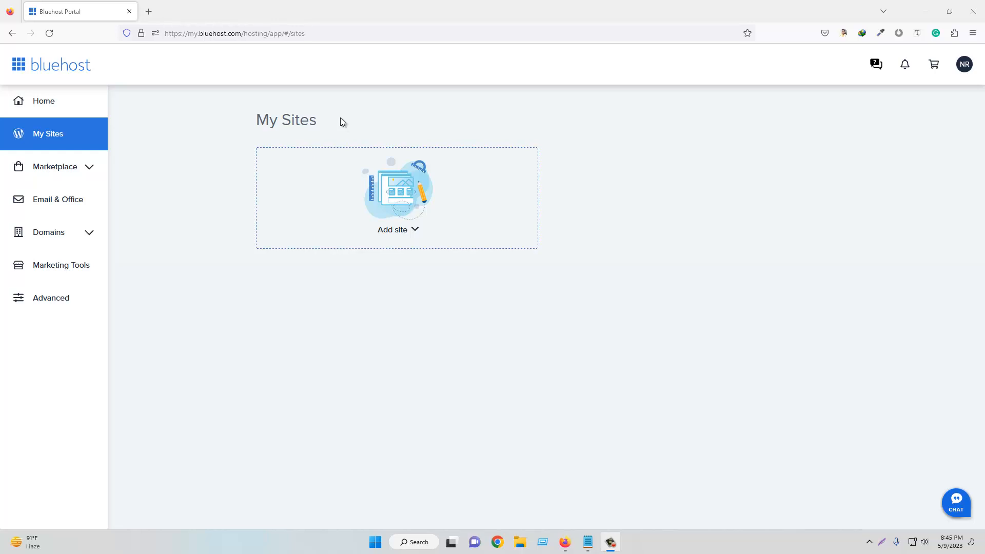
- Open the advanced hosting settings' Email Accounts page and start creating a new email account
click(56, 303)
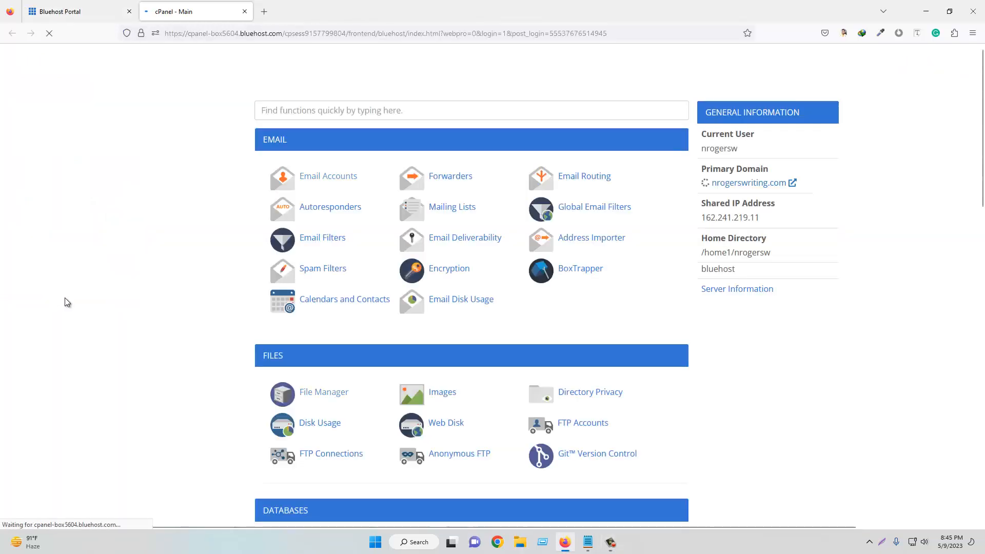
click(326, 178)
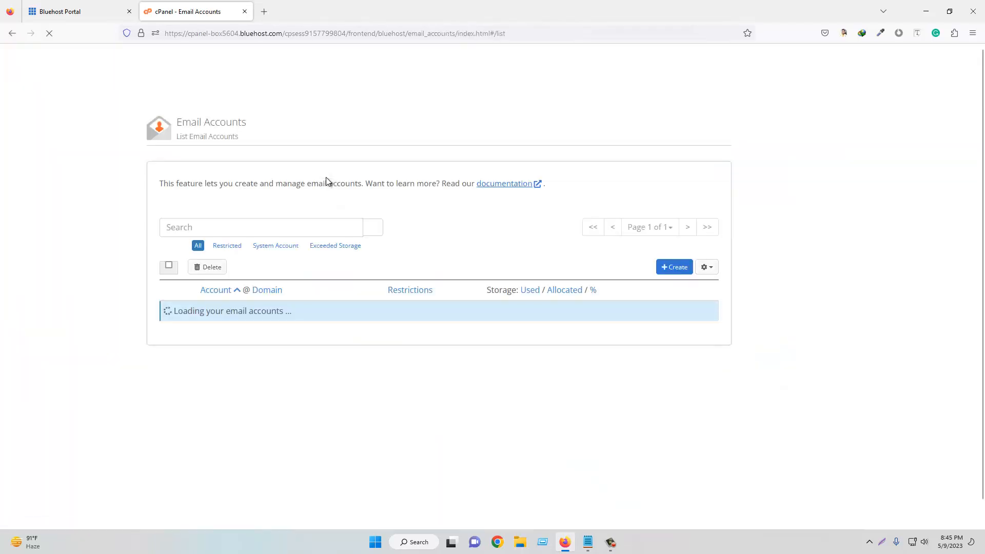
click(676, 273)
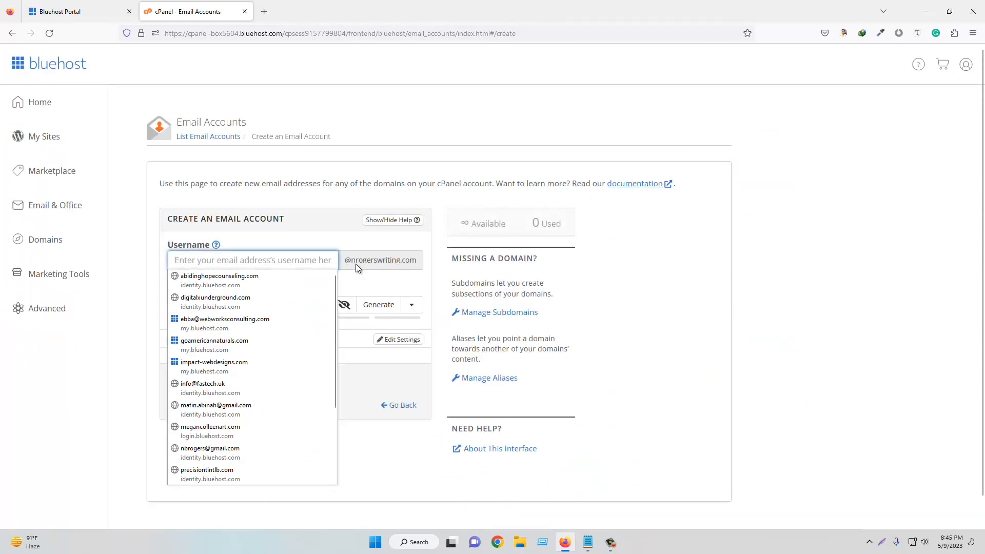
- Enter info as the username of the new email account on the site's domain
drag(352, 260, 418, 265)
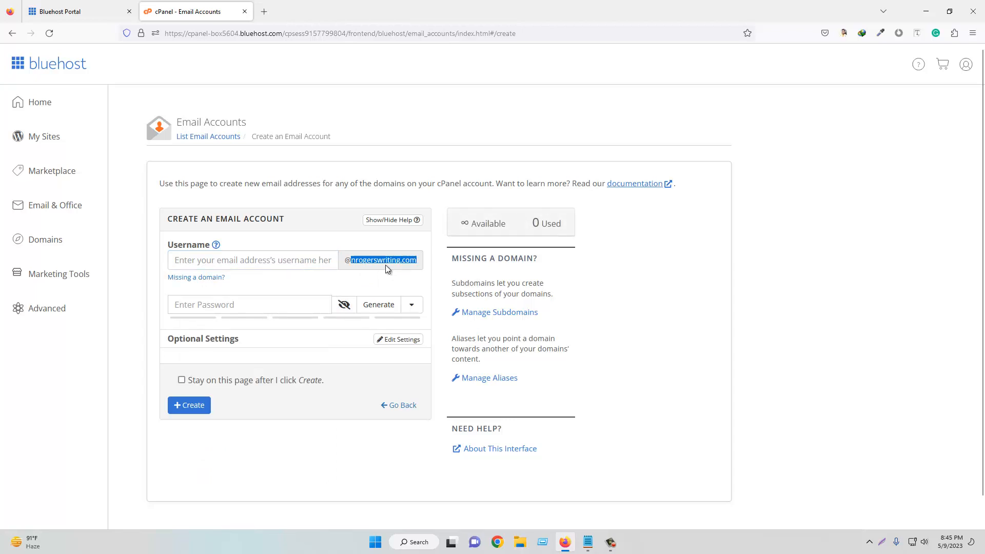
click(268, 256)
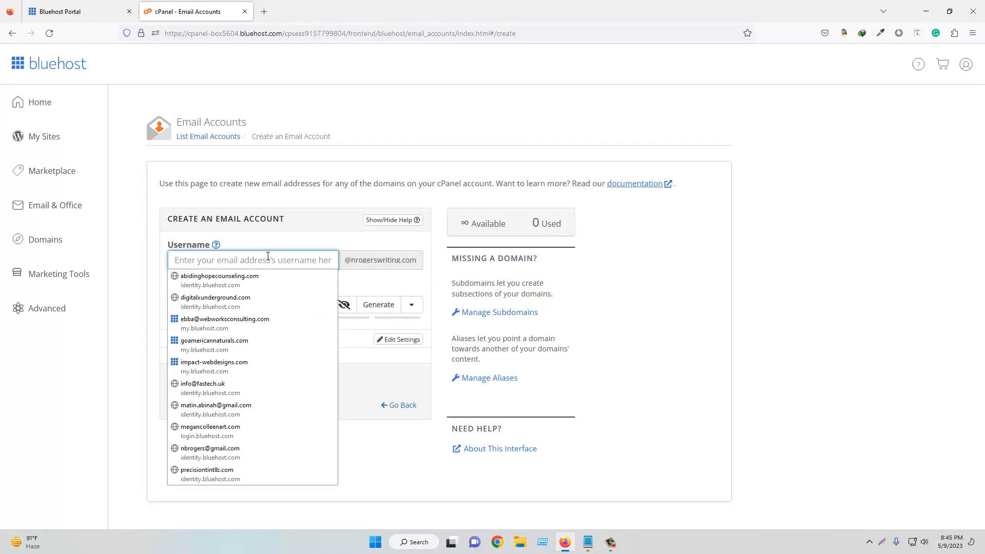
text(info)
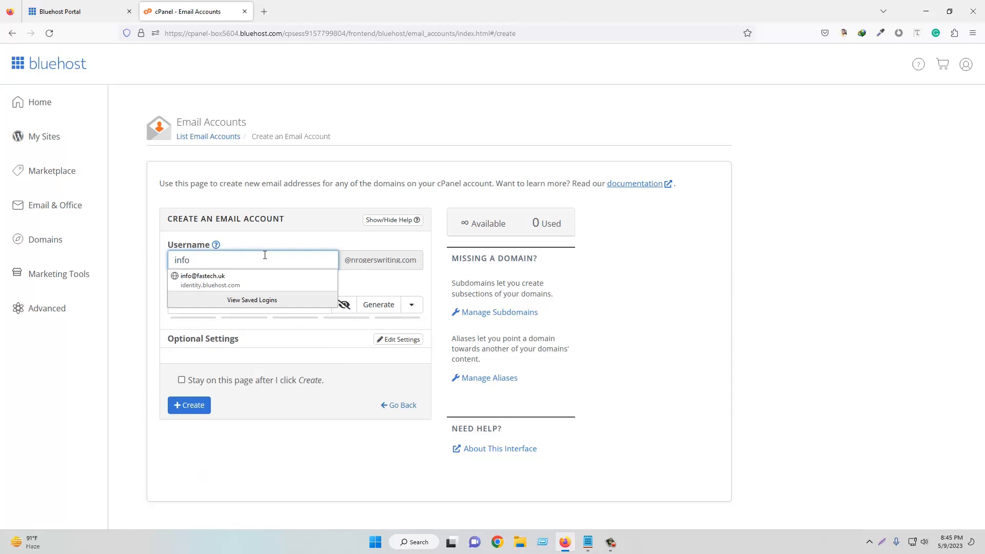
drag(345, 260, 417, 264)
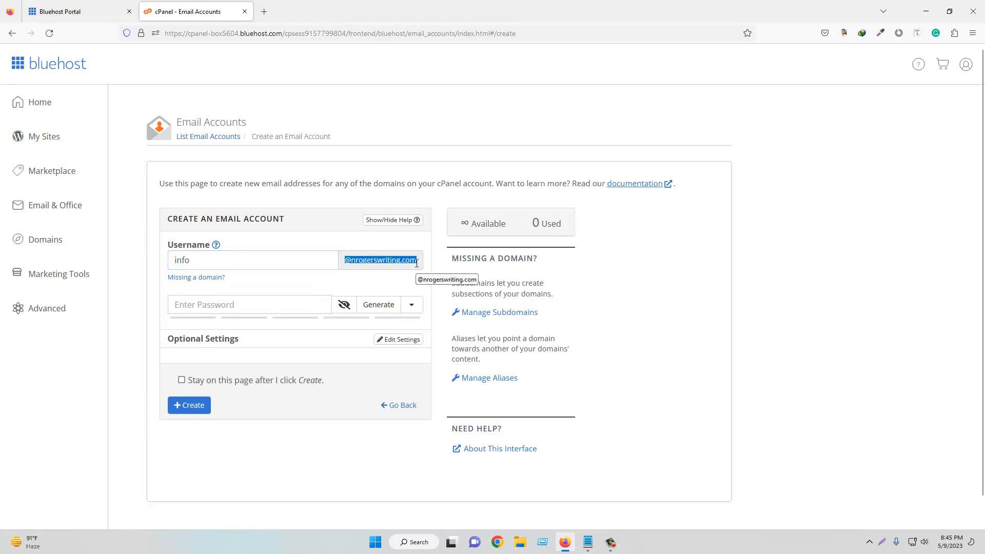
- Enter a strong password for the new email account
click(211, 305)
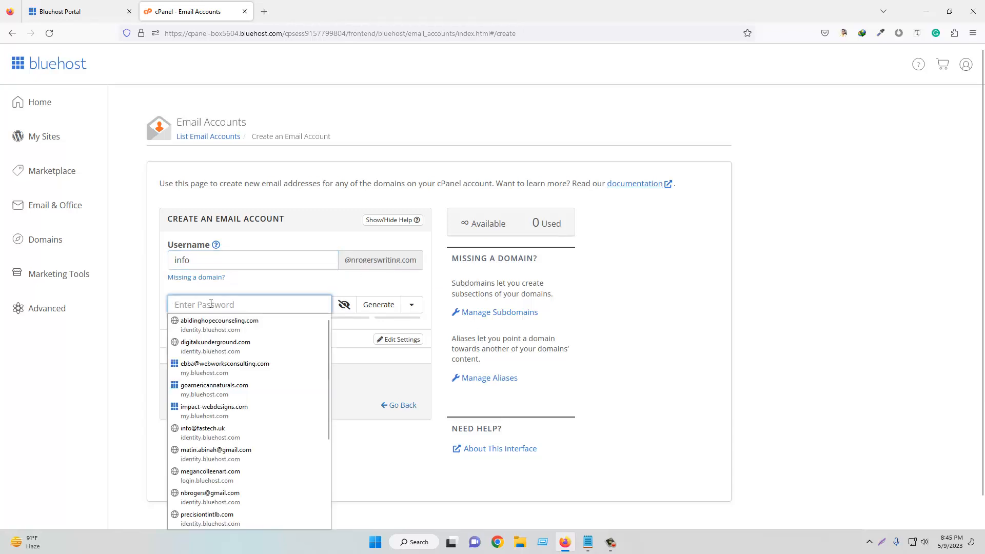
text(••••••••)
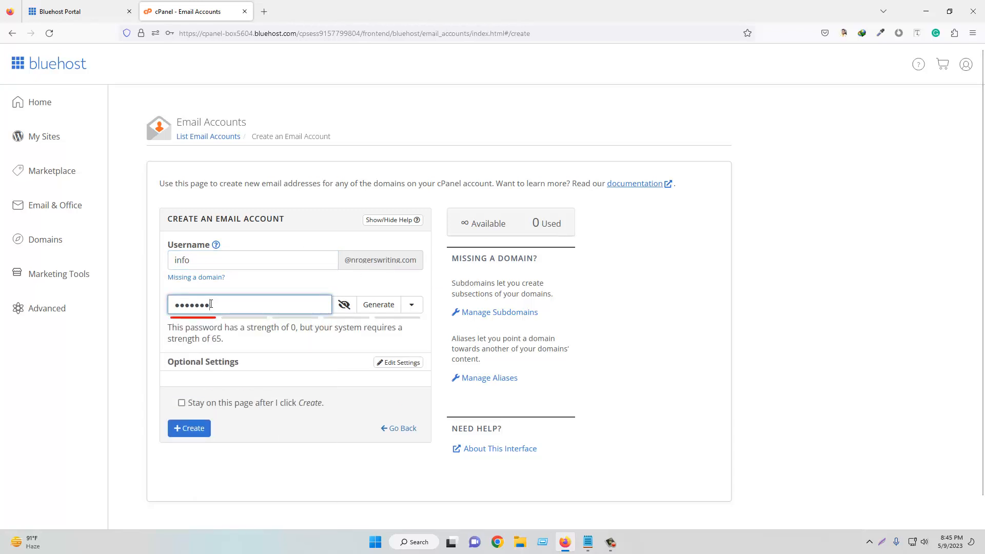
text(•••••••••)
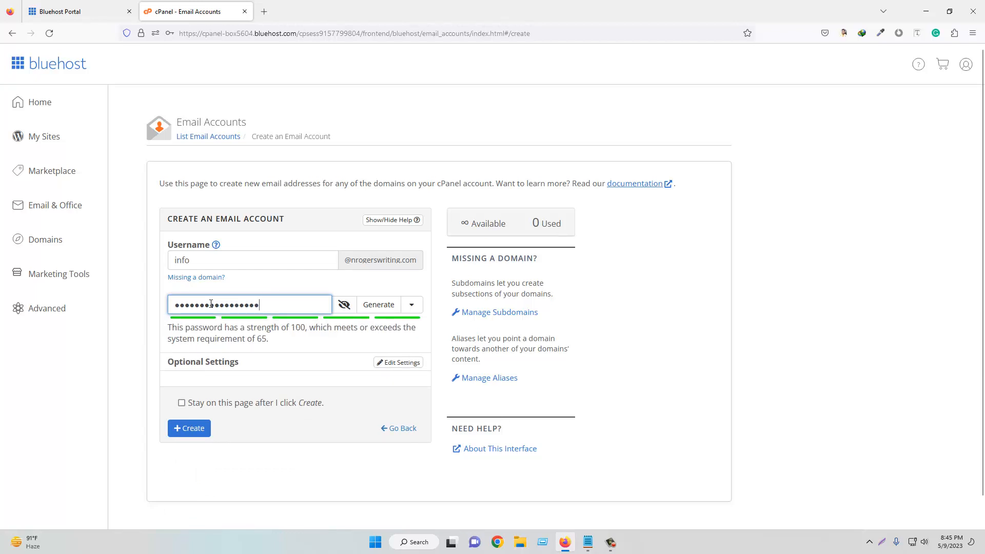
- Show the optional settings and create the email account with 500 MB of storage space
click(394, 364)
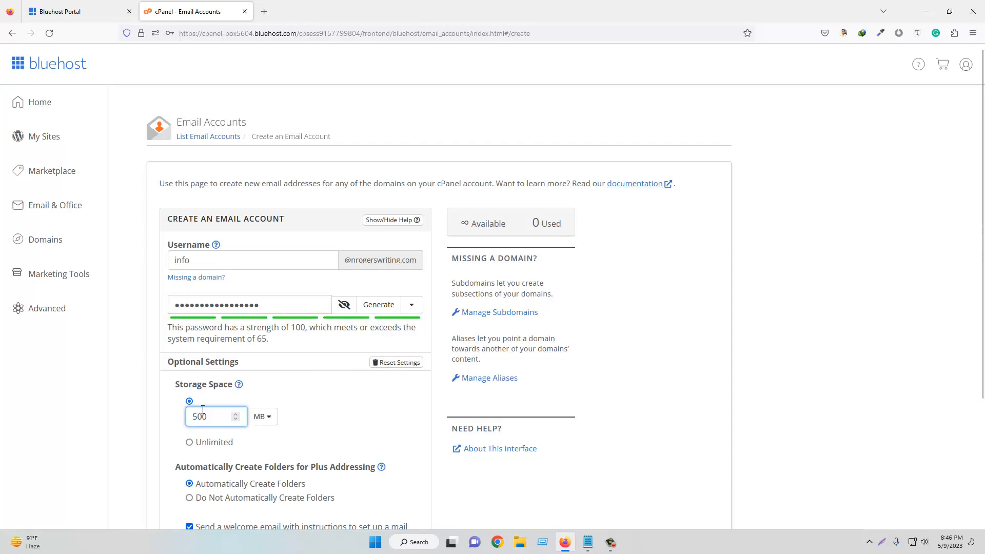
scroll(259, 231, down, 3)
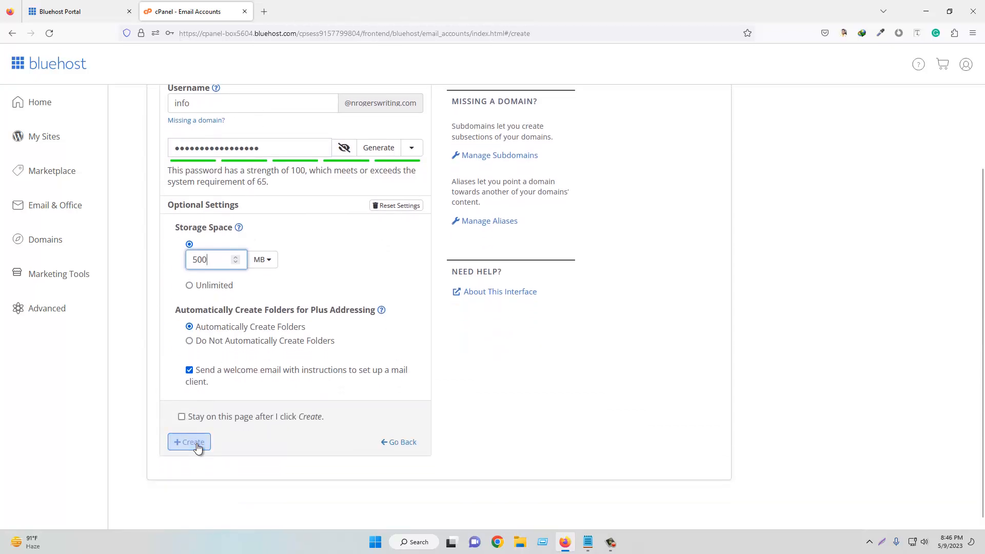
click(197, 446)
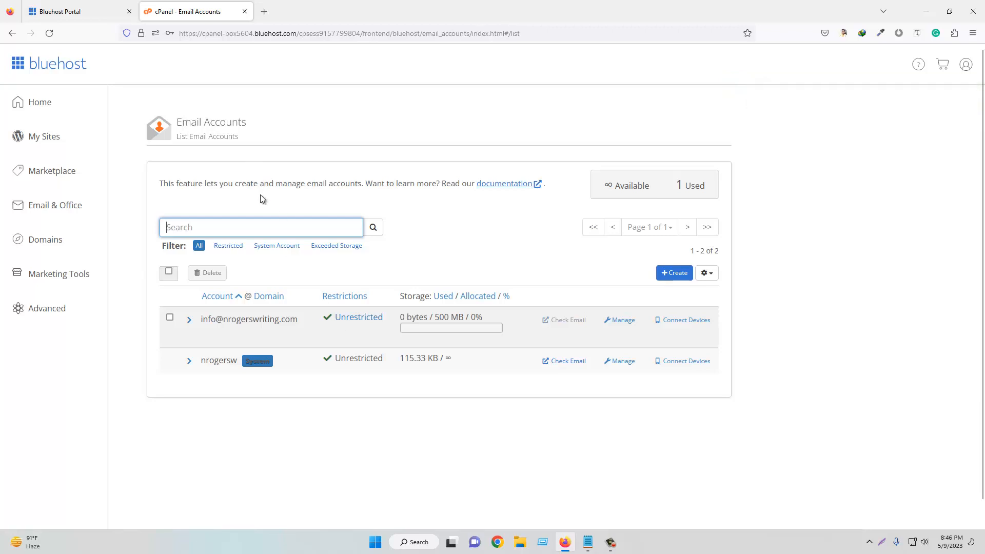
- Check the new account's email by opening its inbox in Roundcube
click(565, 324)
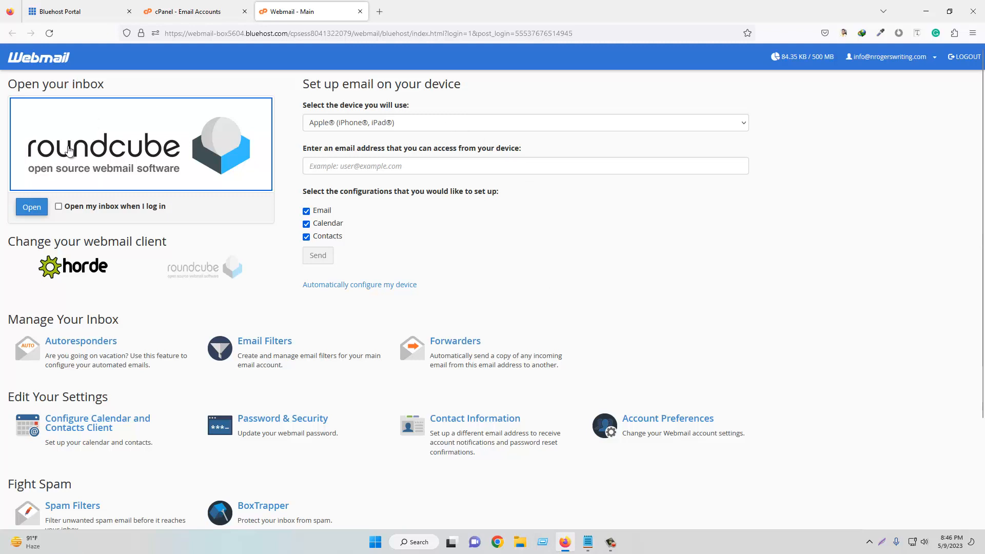
click(31, 207)
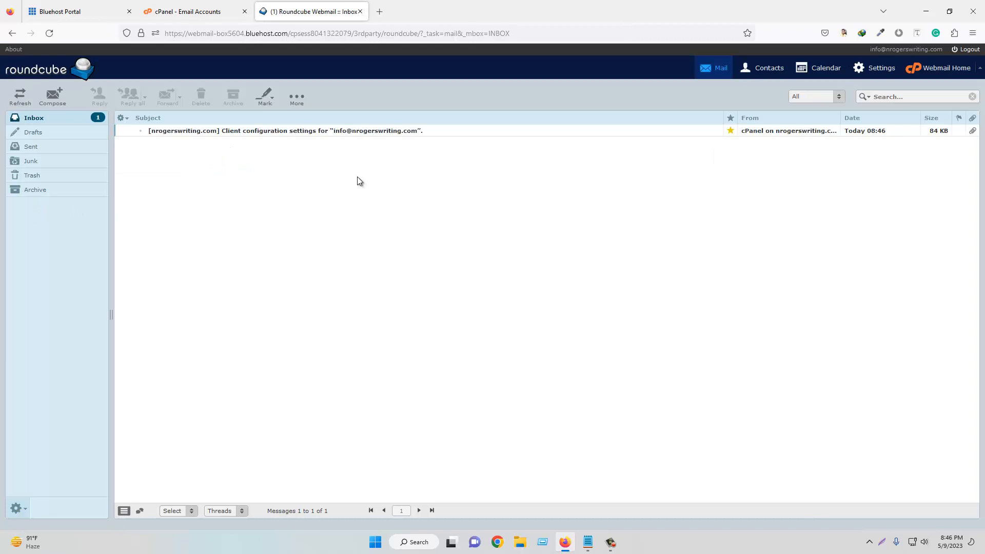
click(205, 5)
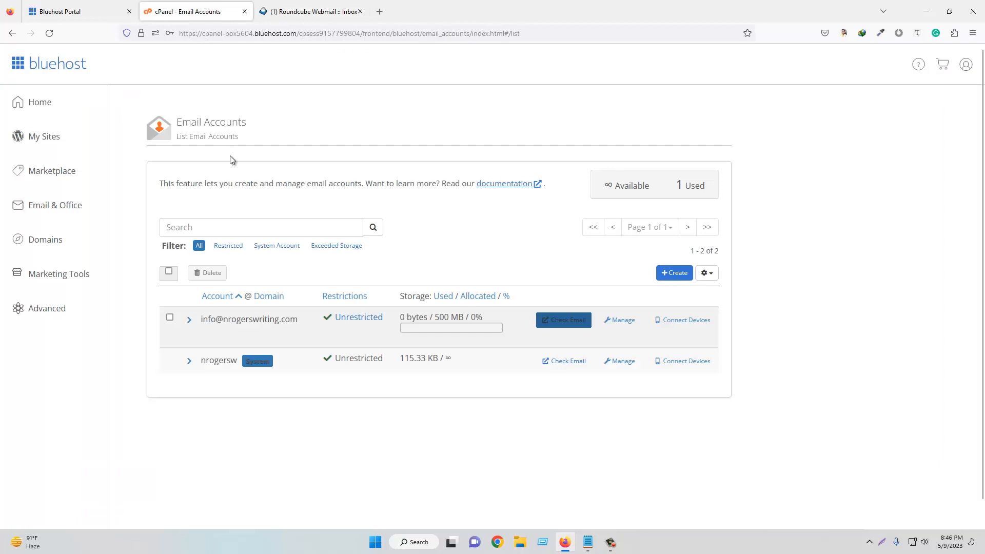
click(328, 6)
click(200, 6)
click(313, 10)
- Open the client configuration settings message and copy the domain part of the mail client username
double_click(367, 132)
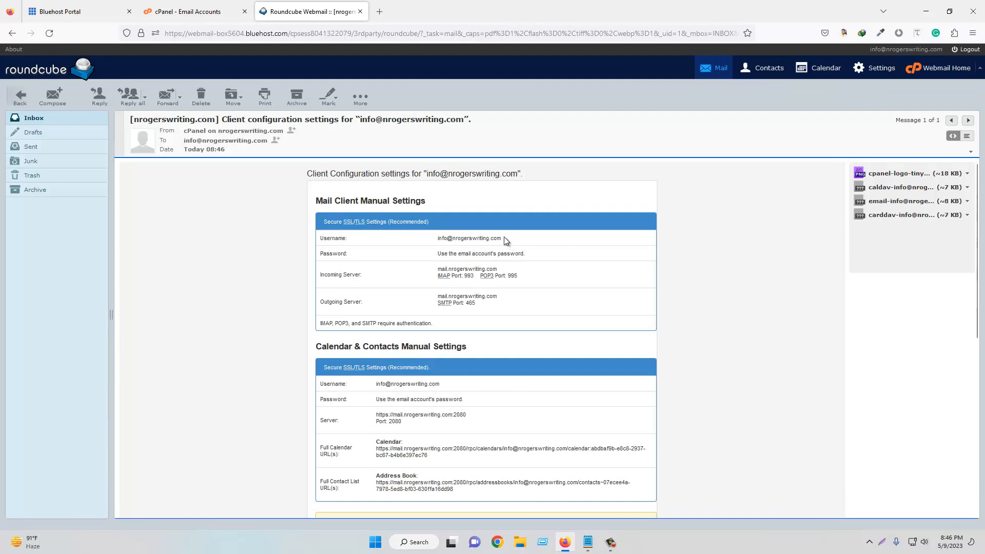
drag(502, 239, 459, 241)
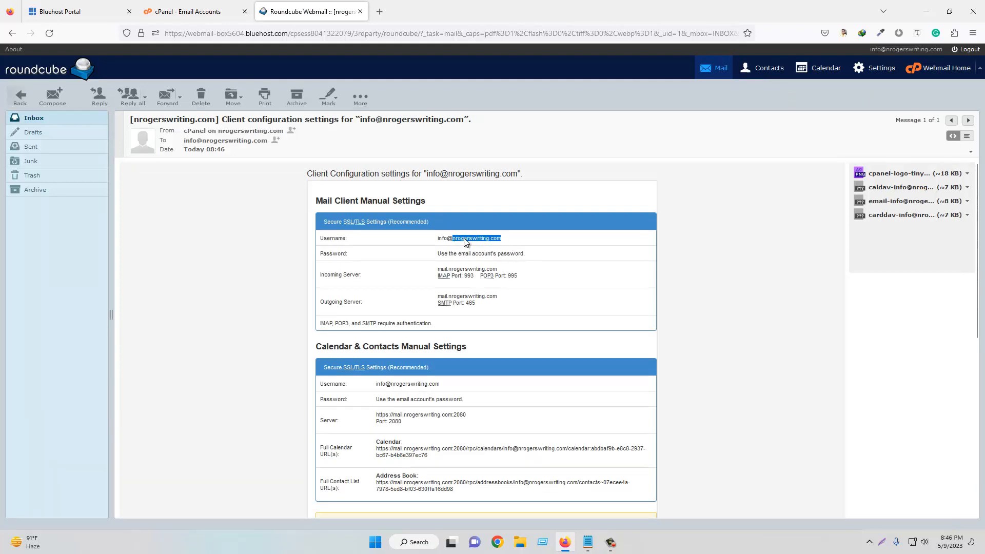
right_click(464, 238)
click(510, 362)
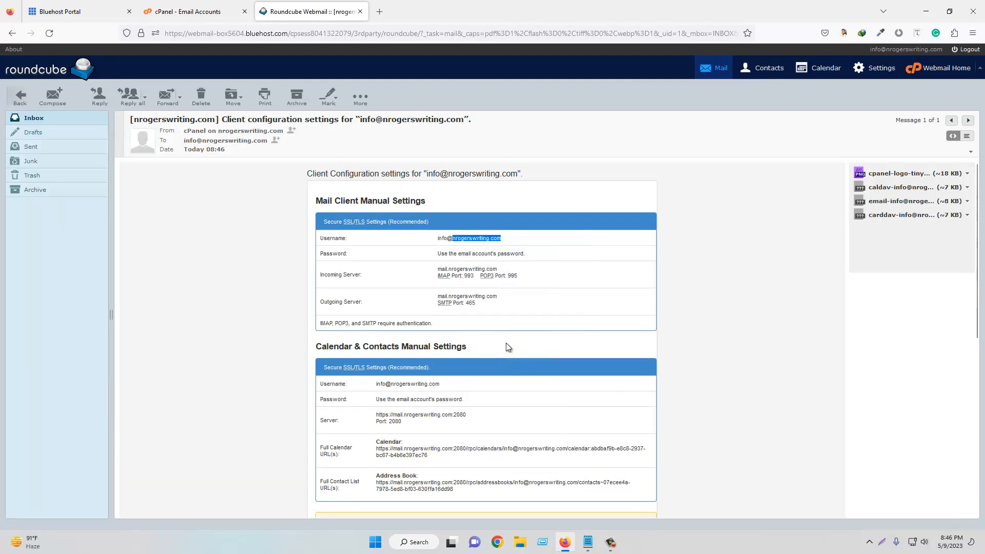
- Go to the copied domain's /webmail address in a new browser tab
click(380, 12)
right_click(282, 32)
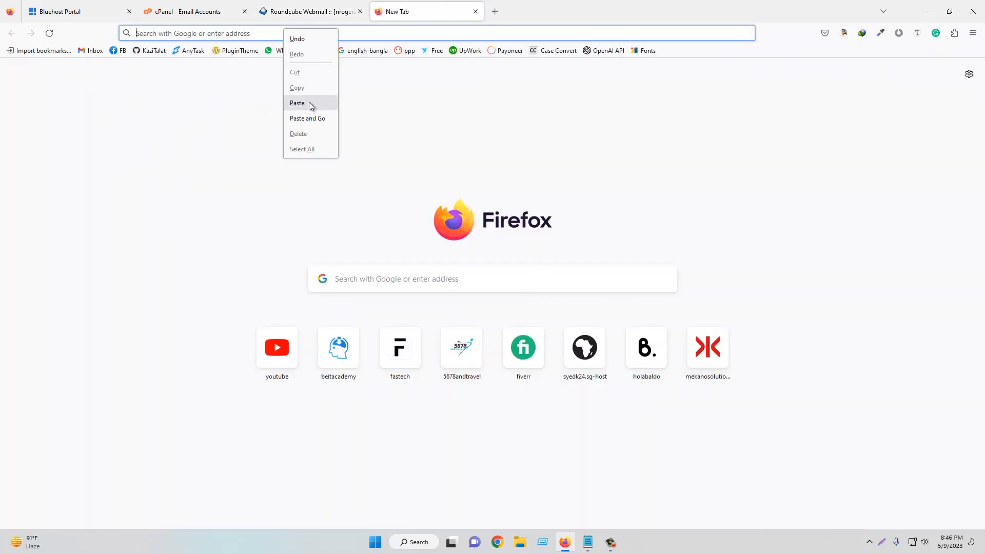
click(298, 103)
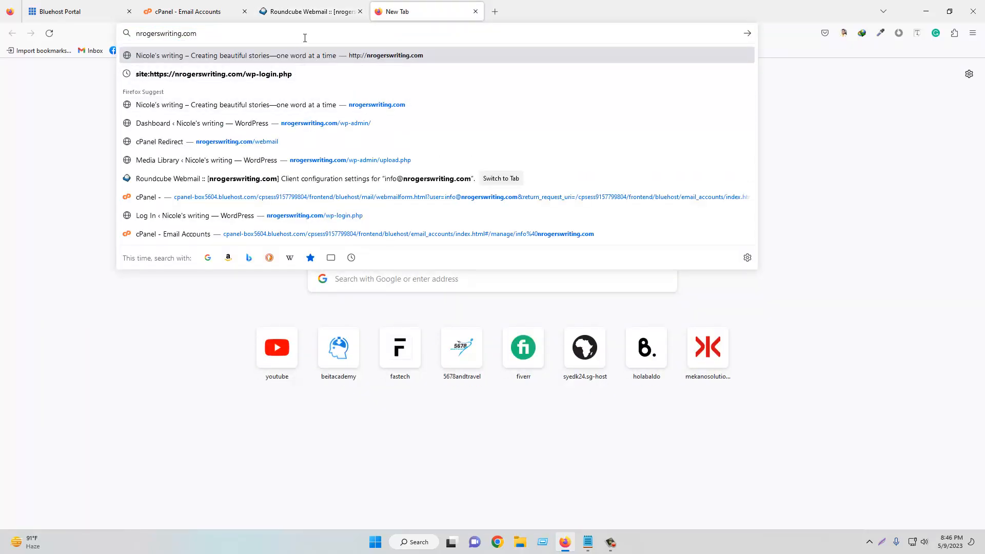
text(/webmail)
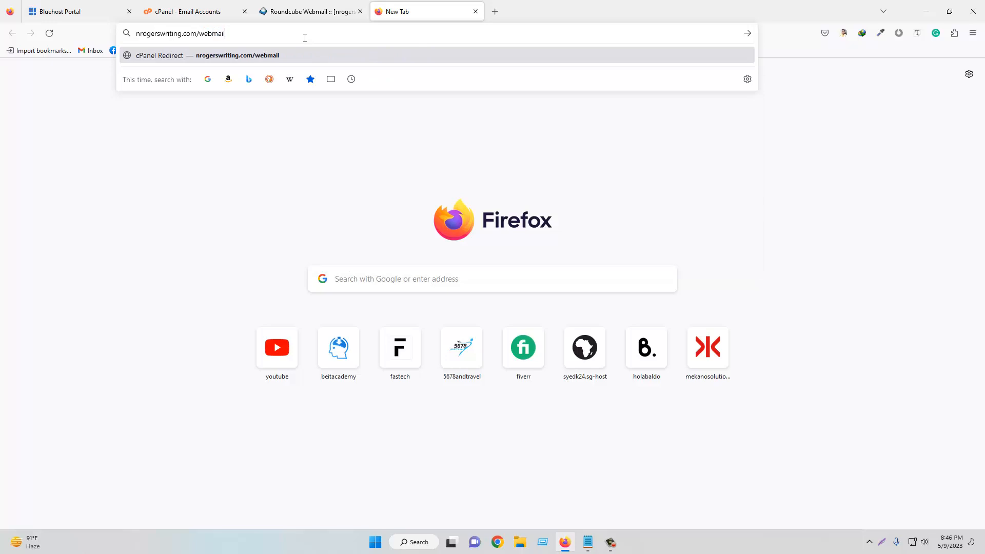
key(Return)
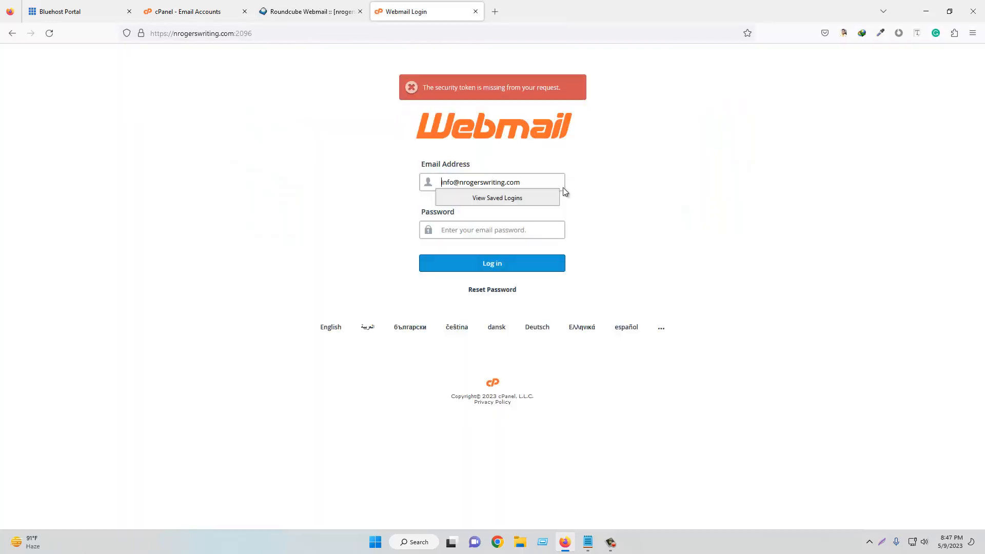
- Replace the email address in the webmail login form with the username copied from the client configuration message
drag(560, 182, 409, 185)
key(BackSpace)
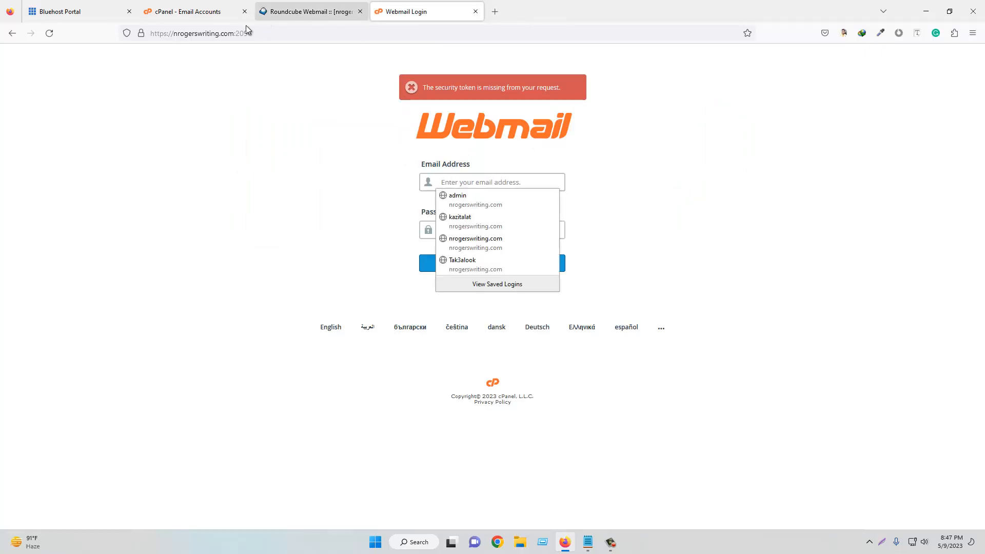
click(322, 10)
triple_click(489, 241)
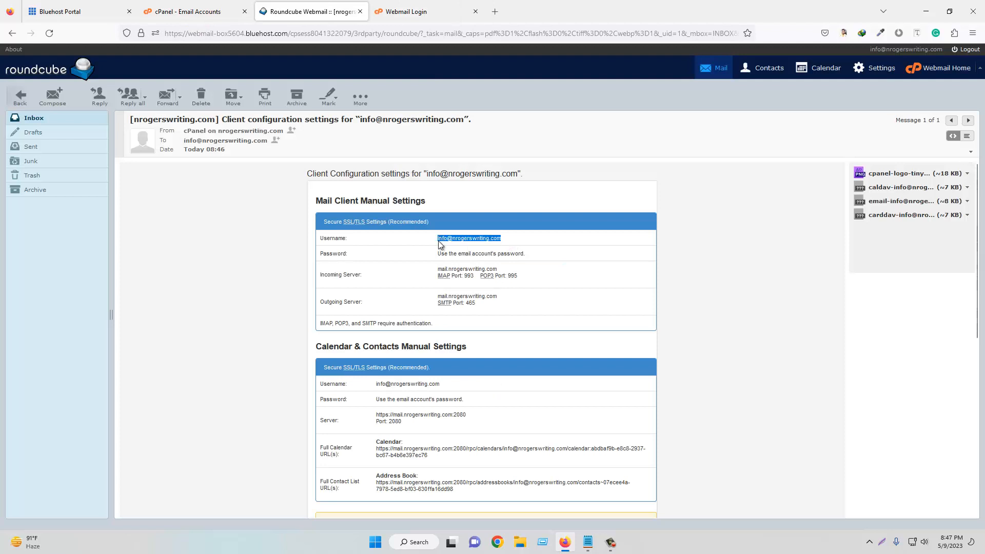
right_click(448, 240)
click(462, 249)
click(430, 7)
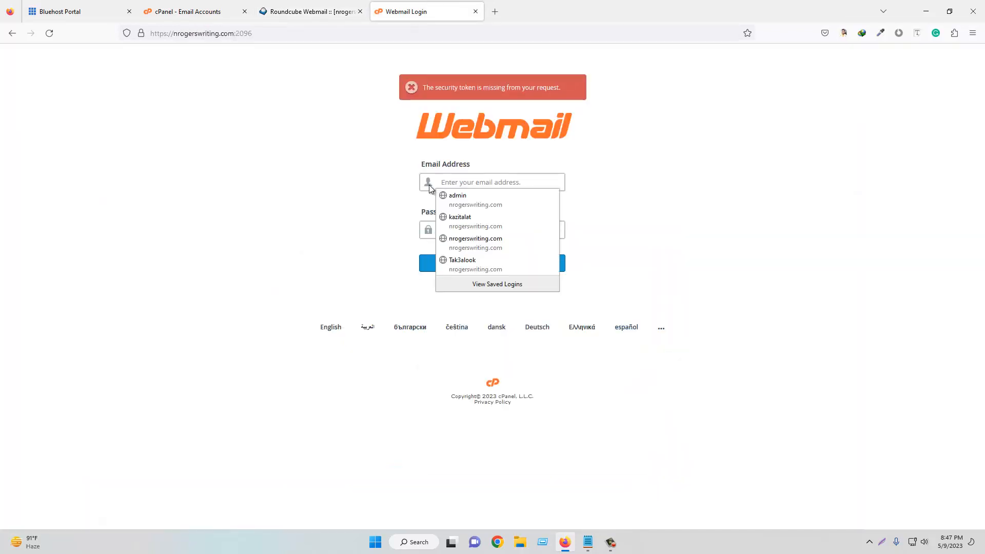
right_click(464, 184)
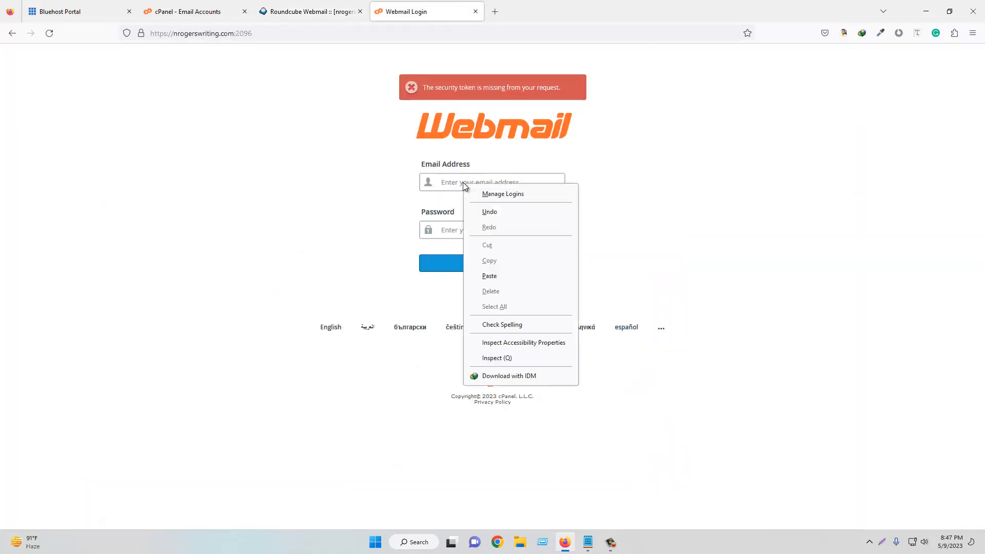
click(502, 276)
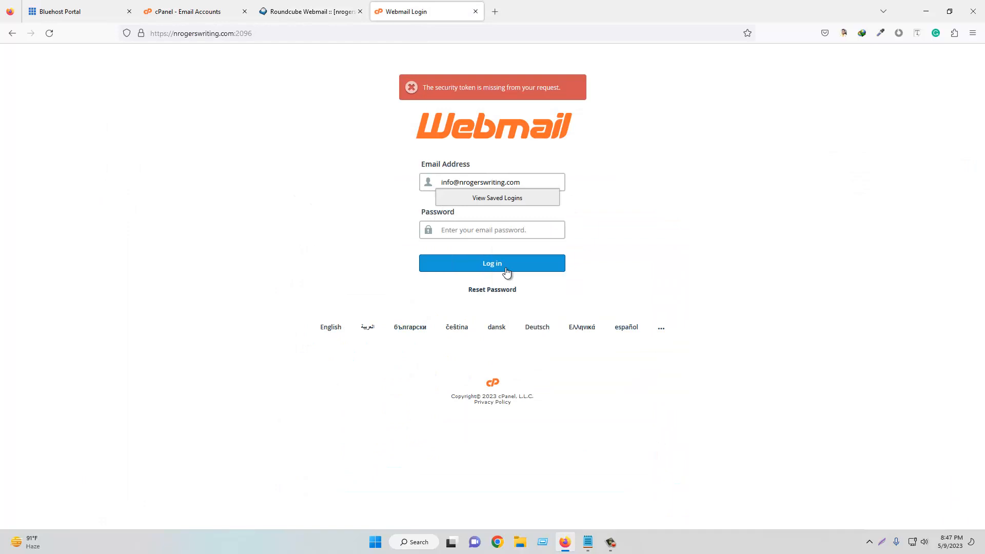
- Enter the email account's password and log in to webmail
click(499, 230)
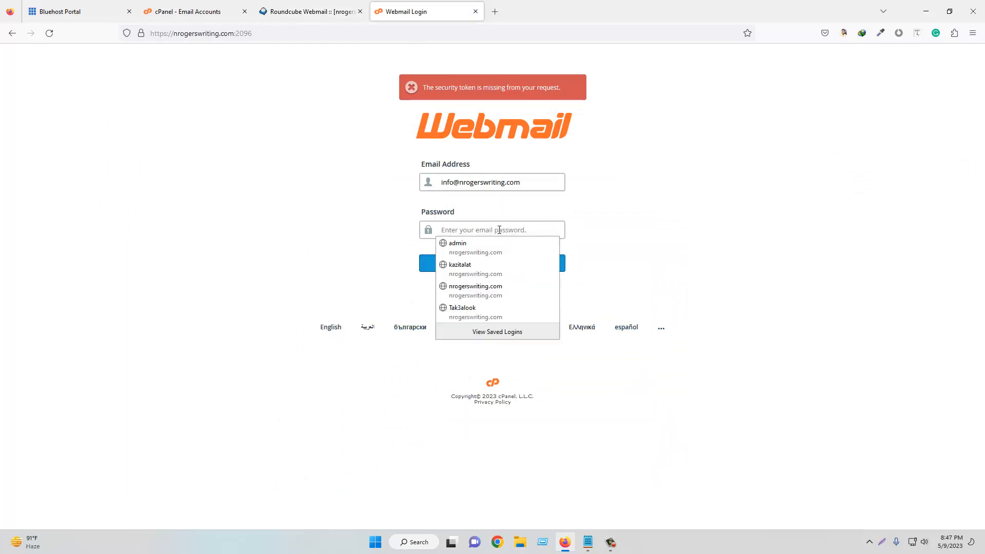
text(********)
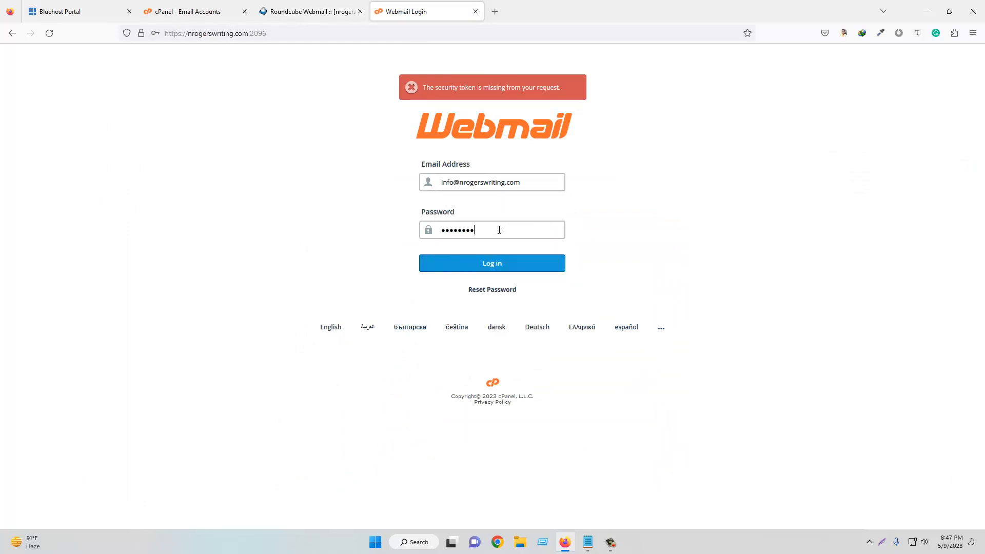
text(*******)
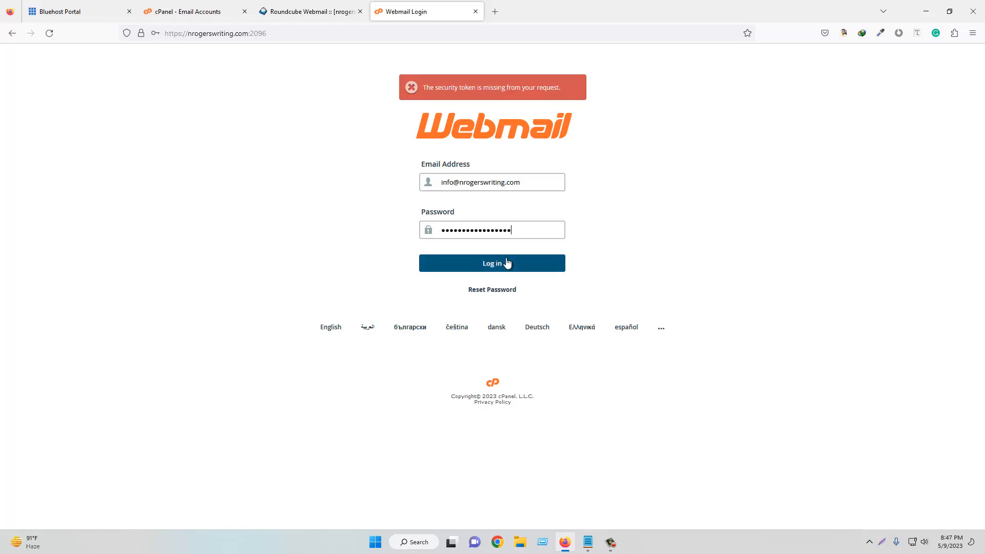
click(484, 264)
click(253, 163)
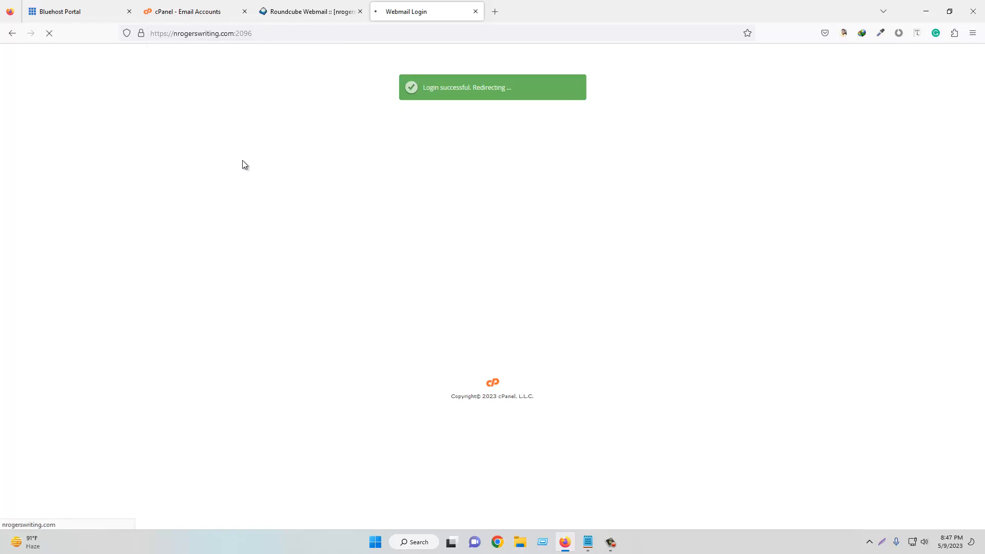
- Return the earlier Roundcube session to its inbox, and open the Roundcube inbox from the newly logged-in webmail page
click(293, 6)
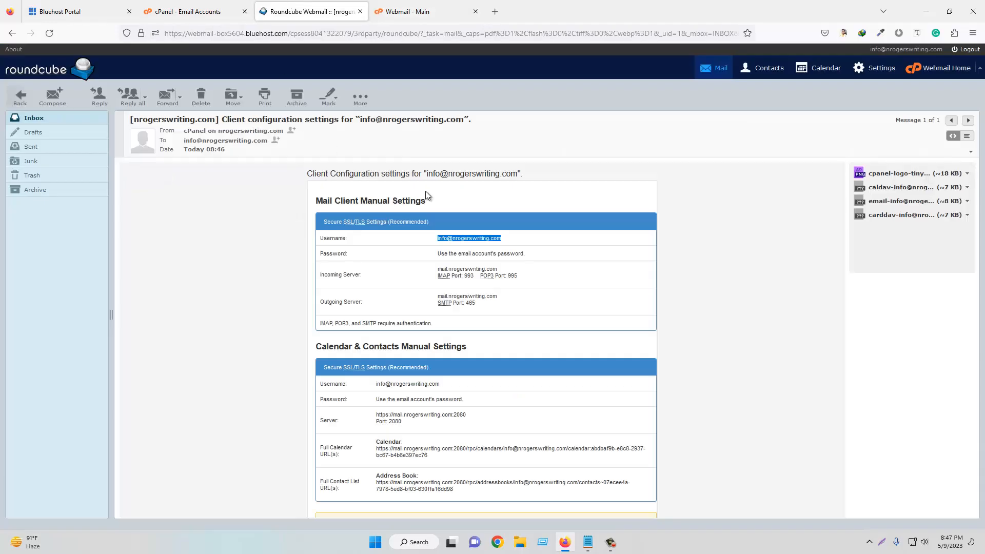
click(56, 121)
click(447, 6)
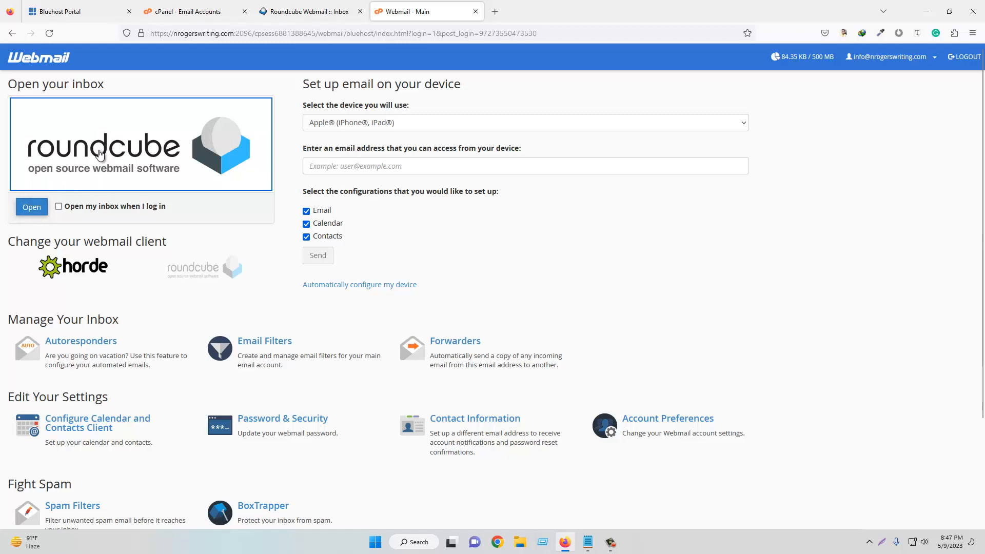
click(32, 209)
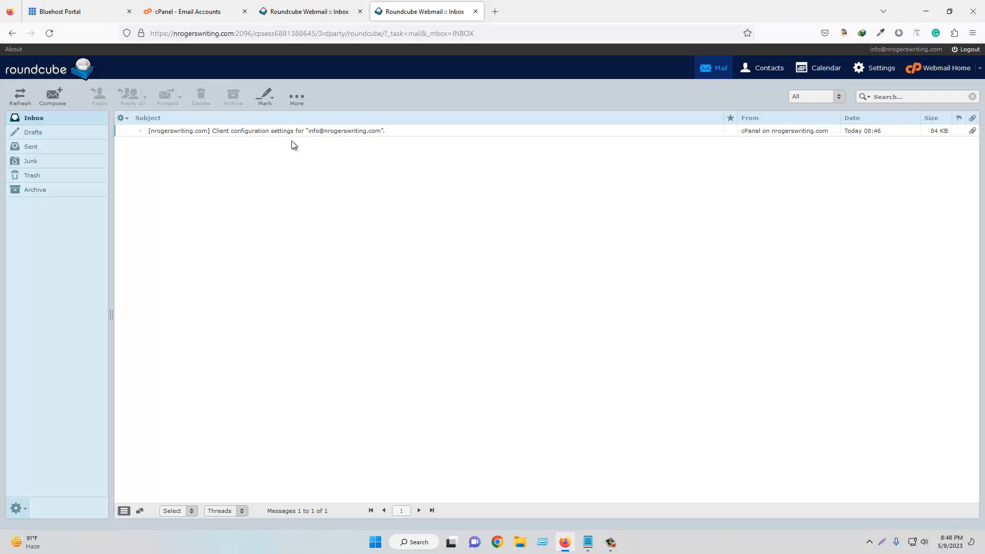
- Open the Advanced cPanel main page from the Email Accounts page, and close both Roundcube webmail tabs
click(343, 6)
click(232, 7)
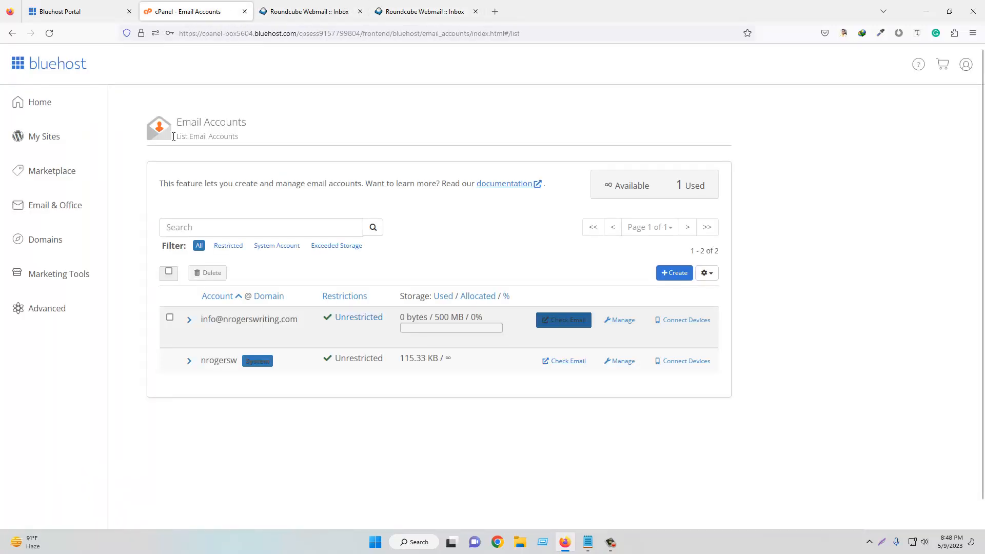
click(56, 309)
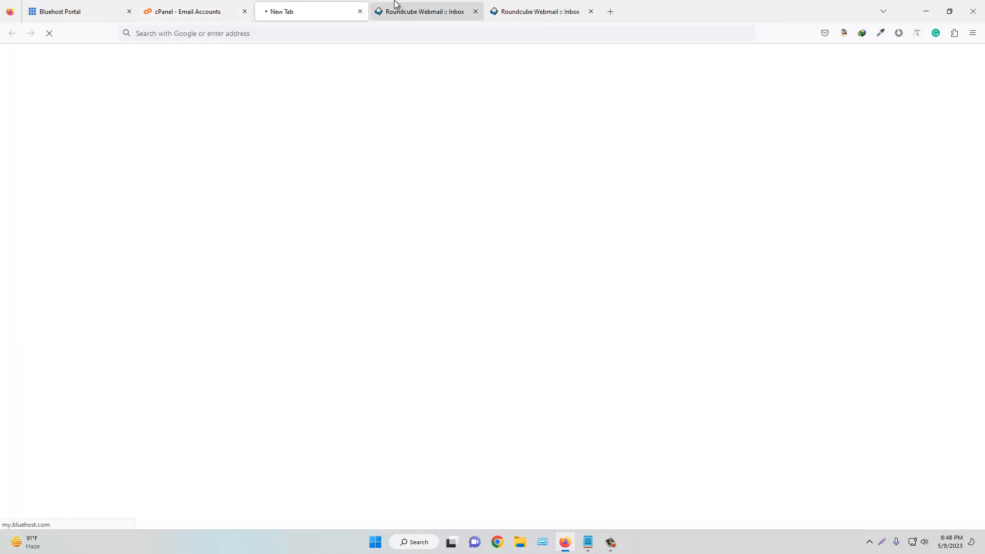
click(474, 12)
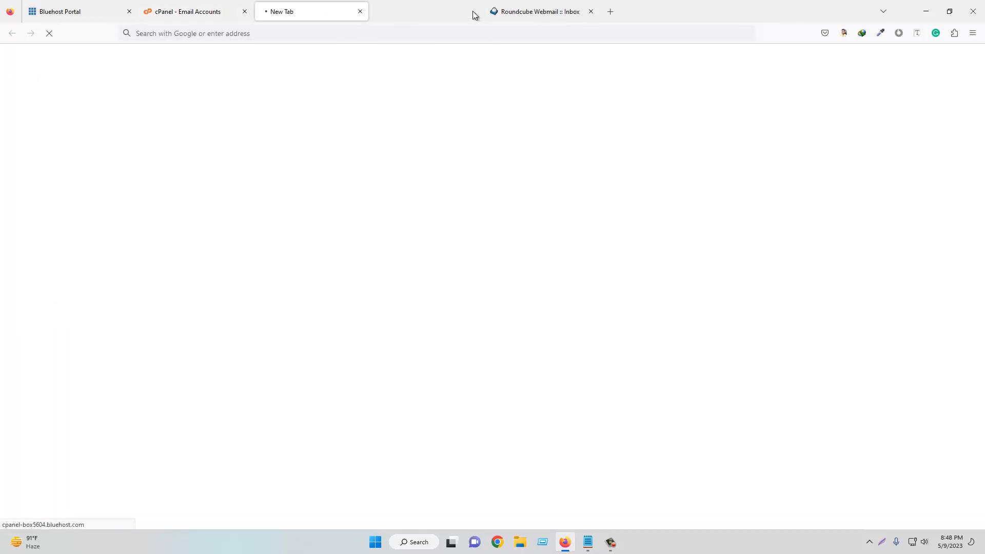
click(474, 11)
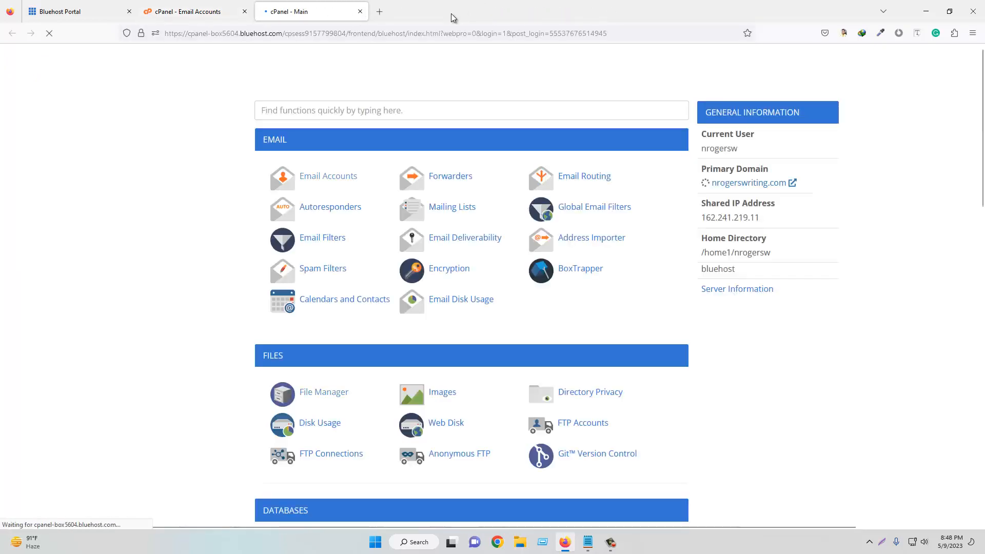
- Open the email Forwarders page, look over its forwarding options, and start adding a new email account forwarder
click(461, 179)
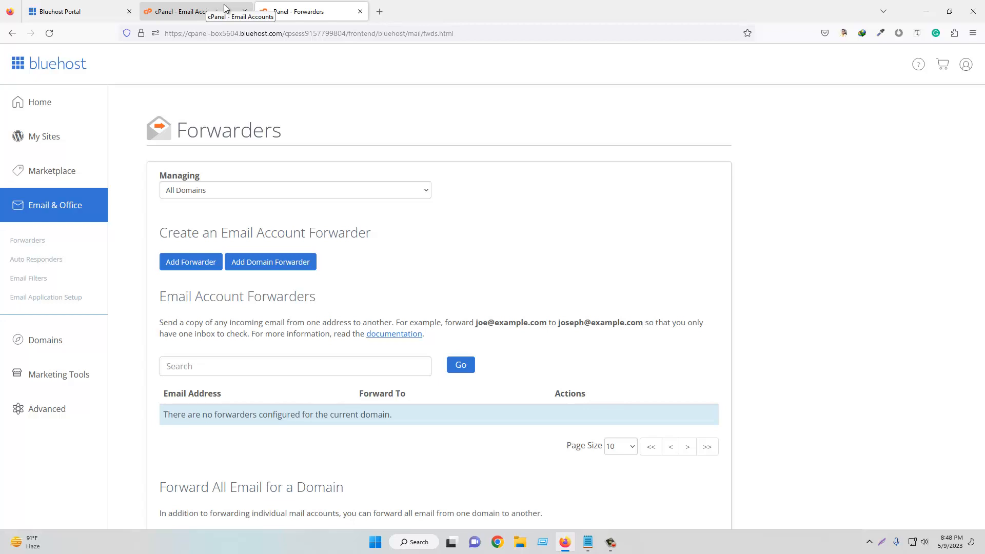
scroll(286, 65, down, 2)
scroll(282, 96, up, 2)
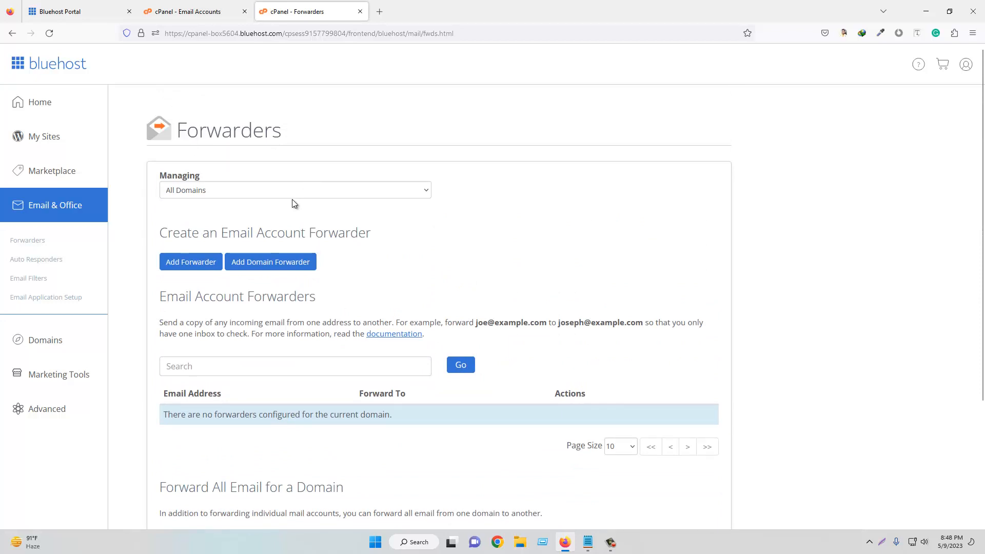
scroll(333, 192, down, 1)
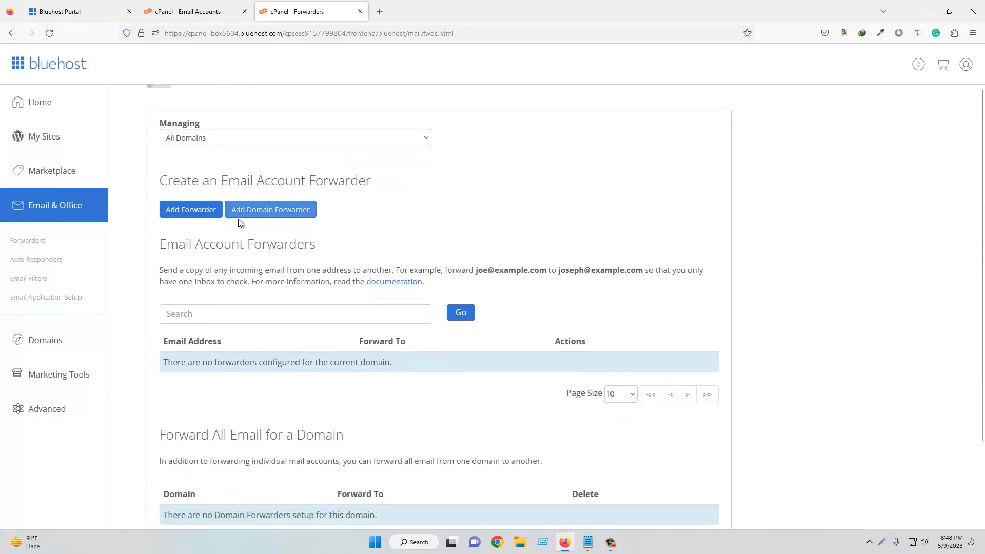
click(192, 212)
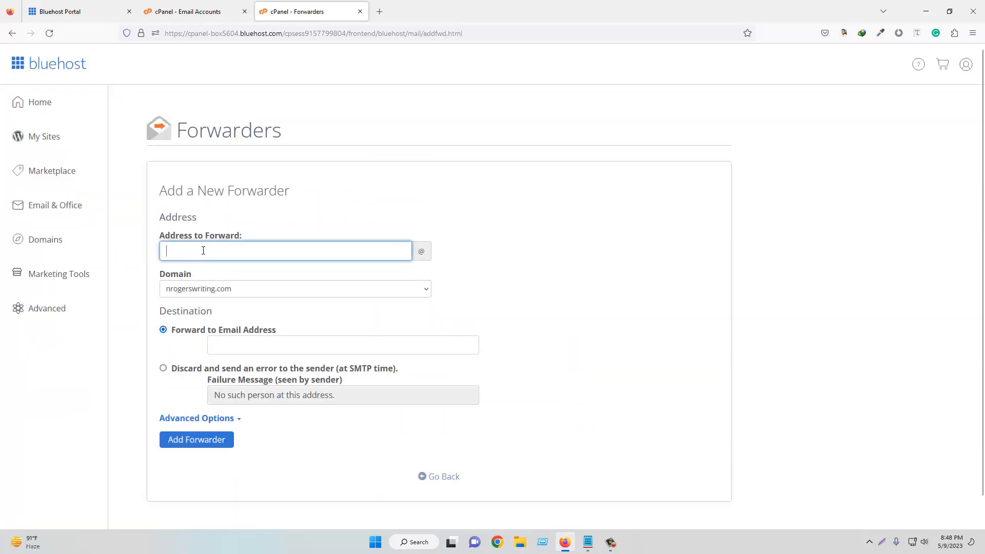
- Enter info as the address to forward, check the domain choice, and ready the destination email address for entry
text(info)
double_click(427, 251)
click(200, 290)
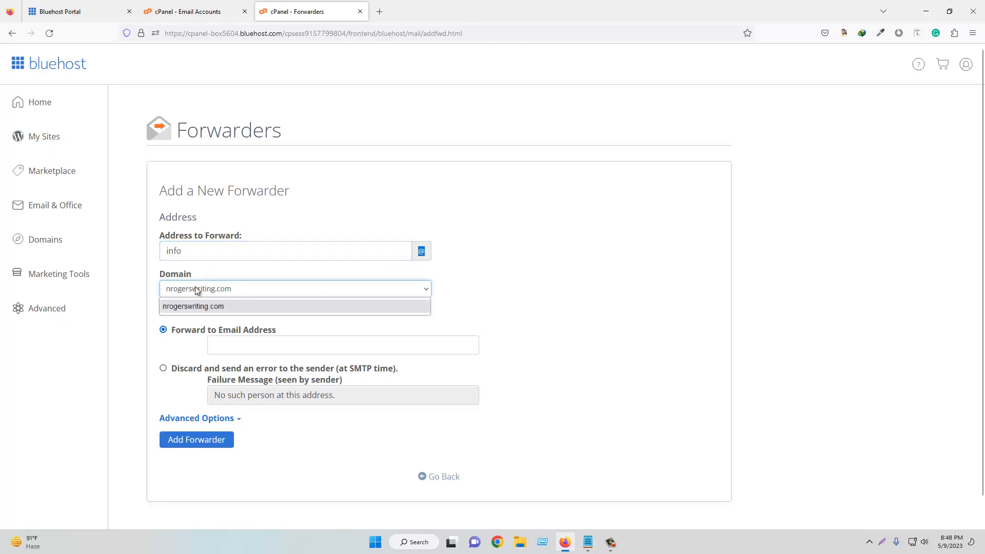
click(560, 279)
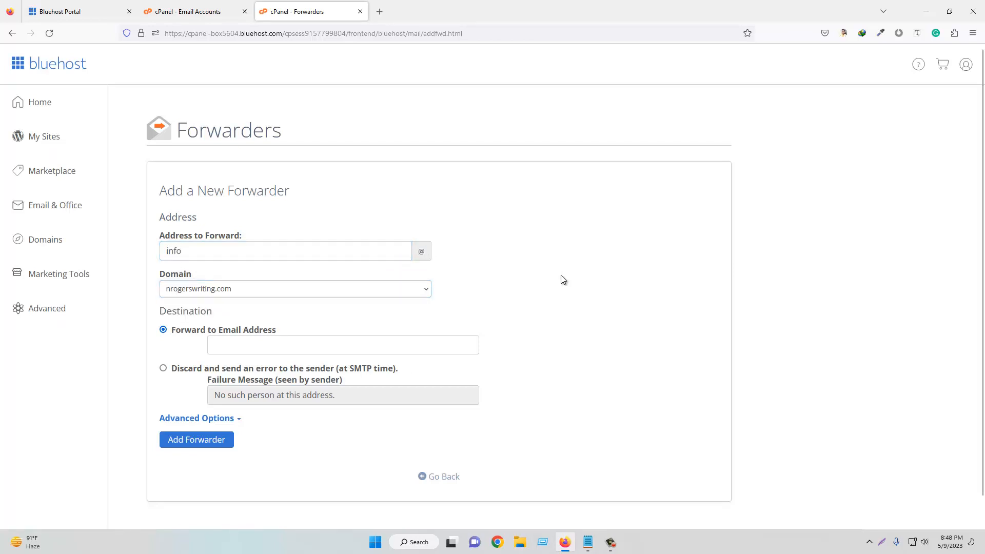
click(234, 346)
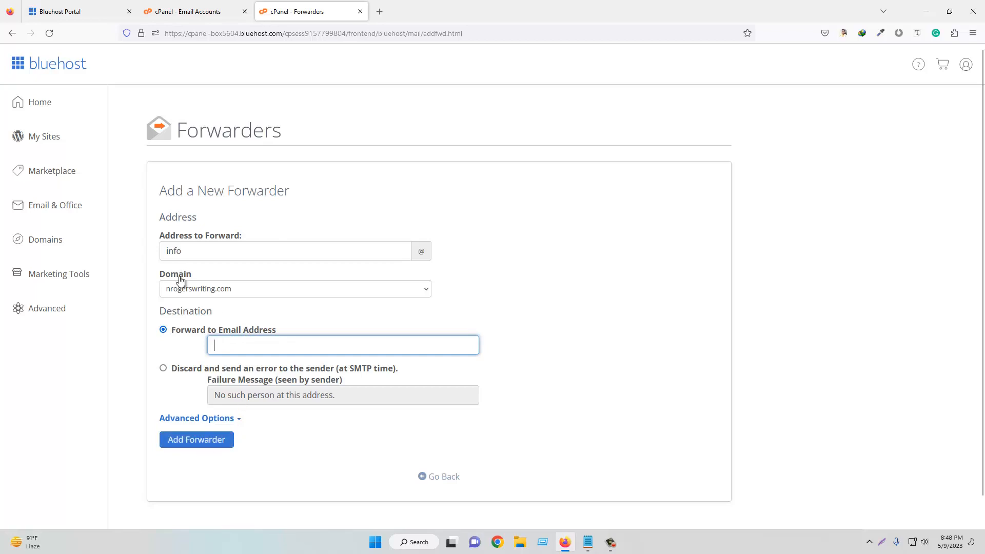
- Highlight the domain email account's address in the Email Accounts list, and go back to the new forwarder form
click(193, 5)
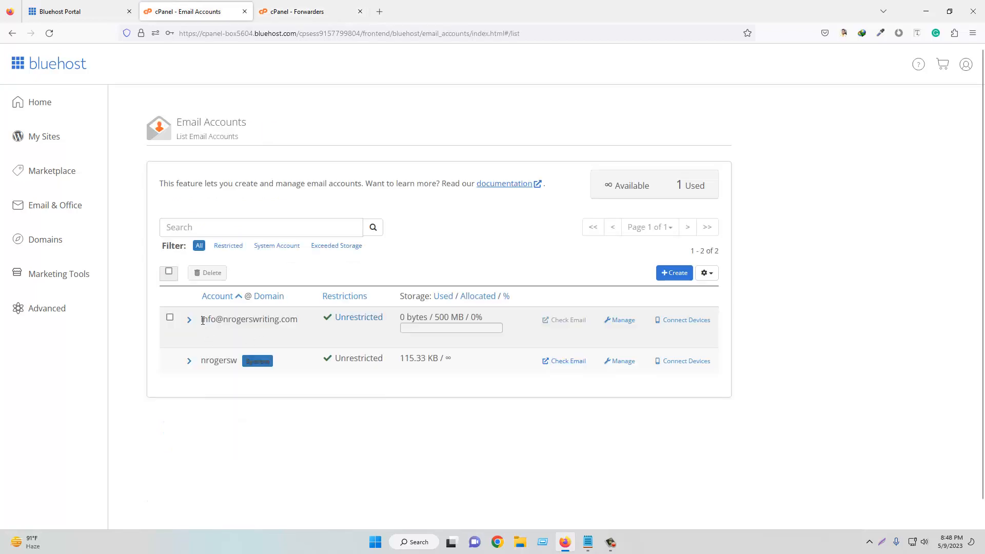
drag(203, 320, 297, 328)
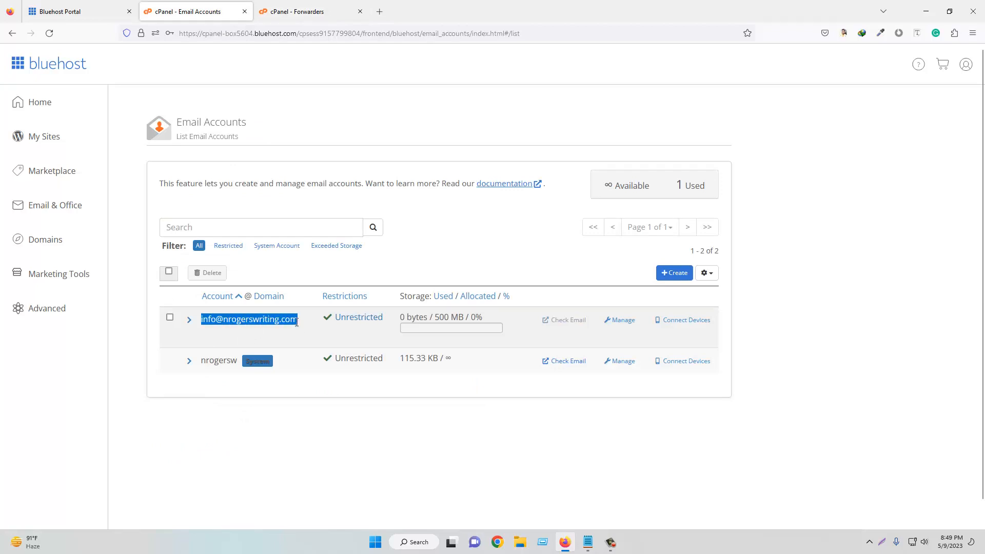
click(308, 7)
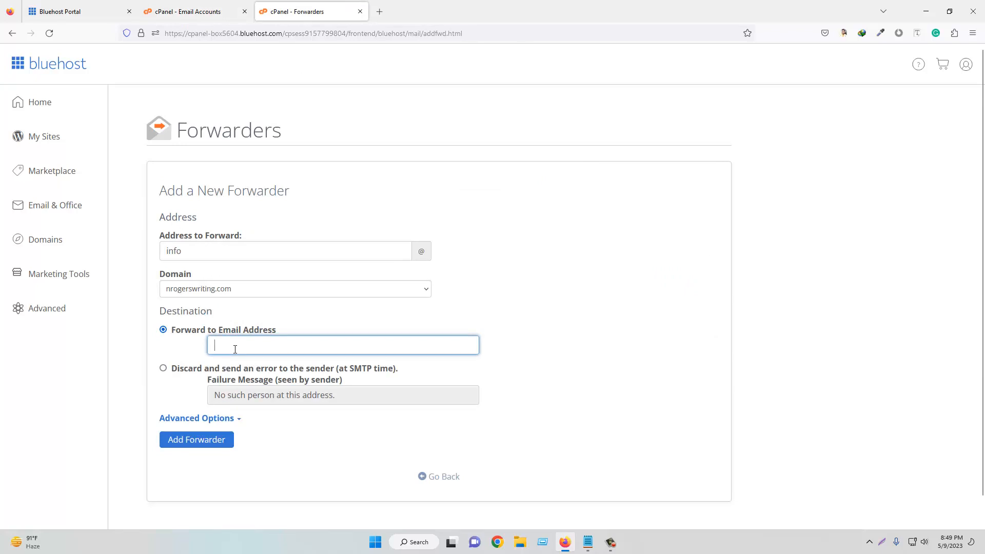
- Go to the Bluehost home page from the Email Accounts page, and close the tab with the unsubmitted forwarder form
click(220, 12)
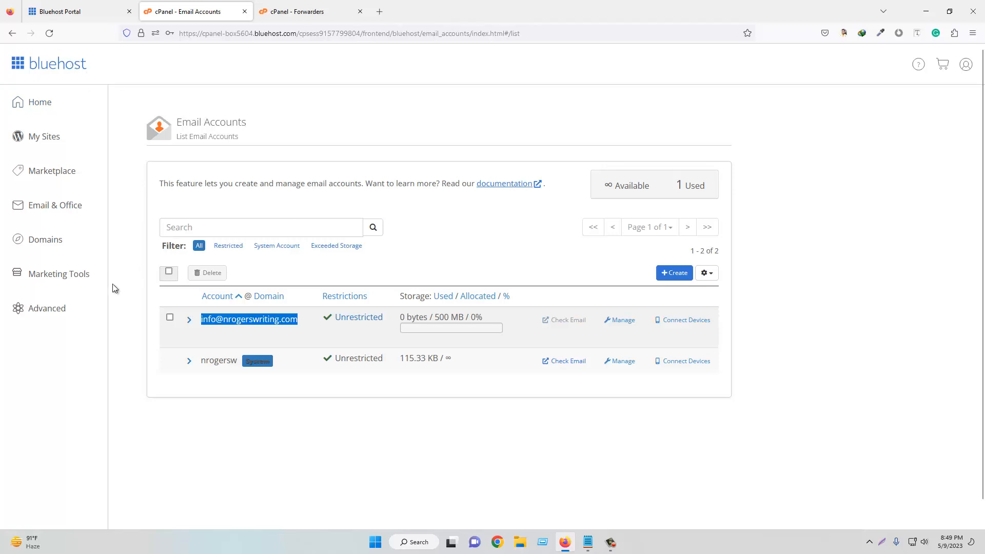
click(40, 104)
click(328, 5)
click(360, 11)
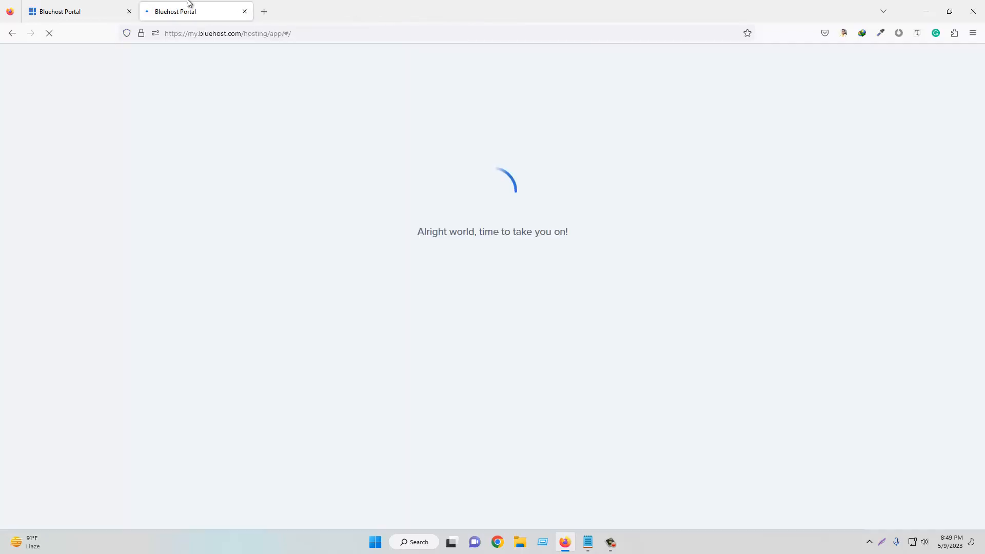